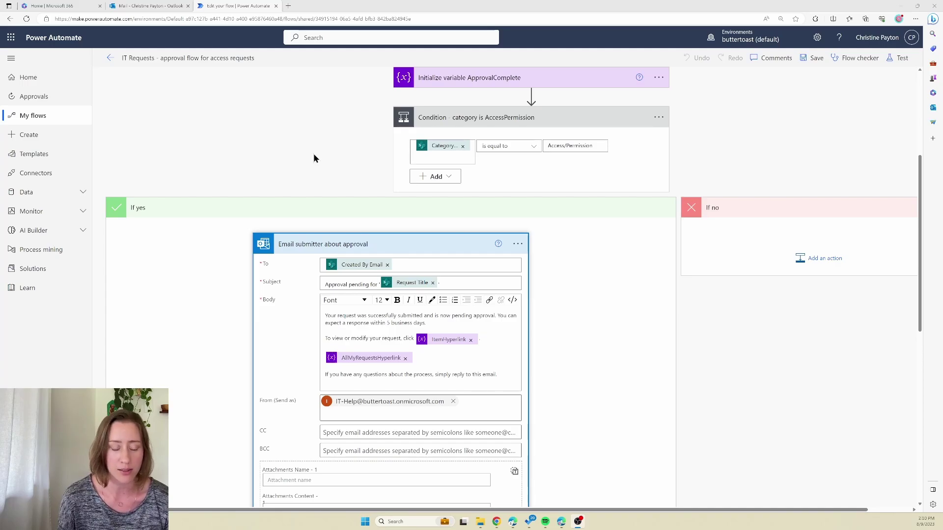
Step: Inspect the flow email action's advanced options and its send-as address field
scroll(275, 166, down, 1)
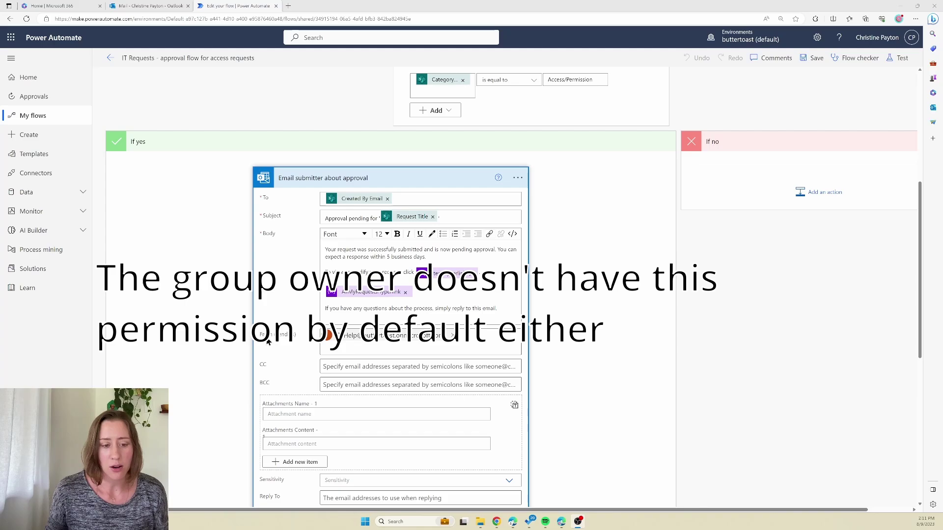
click(480, 342)
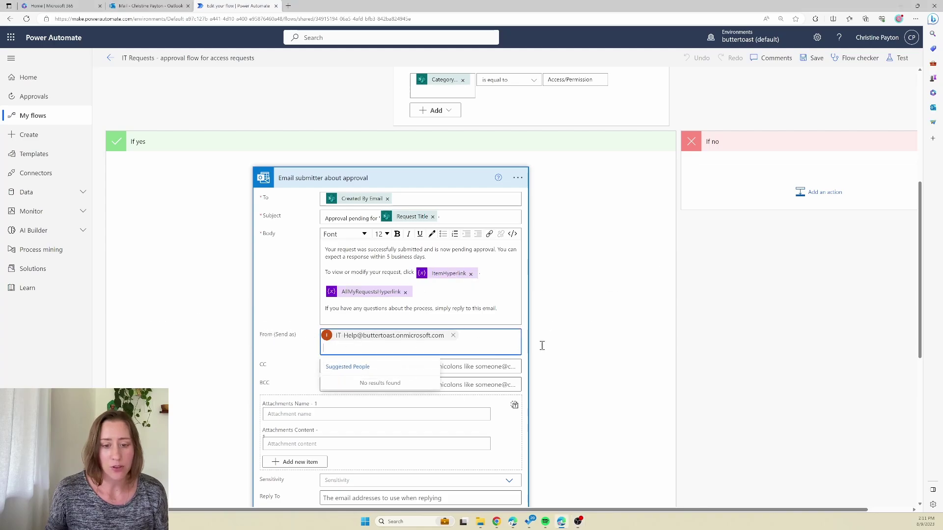
scroll(605, 379, down, 5)
click(280, 294)
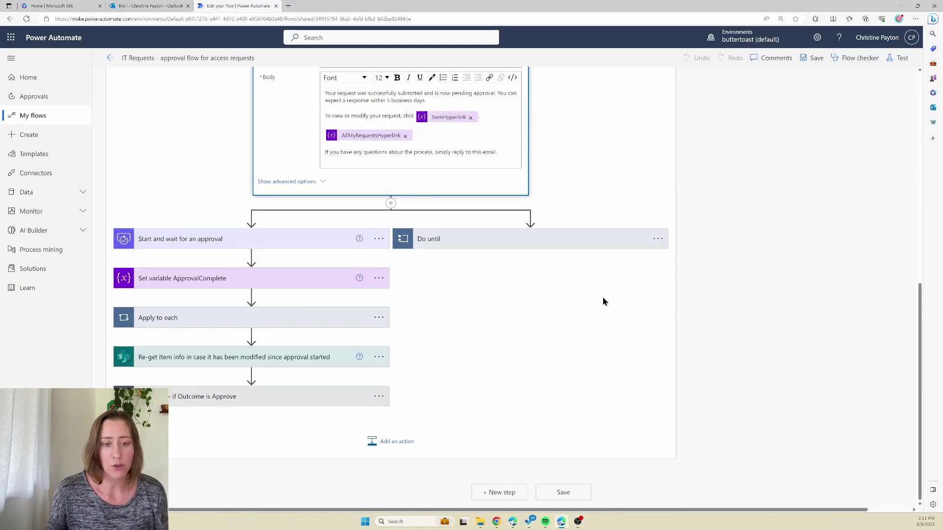
scroll(594, 301, up, 3)
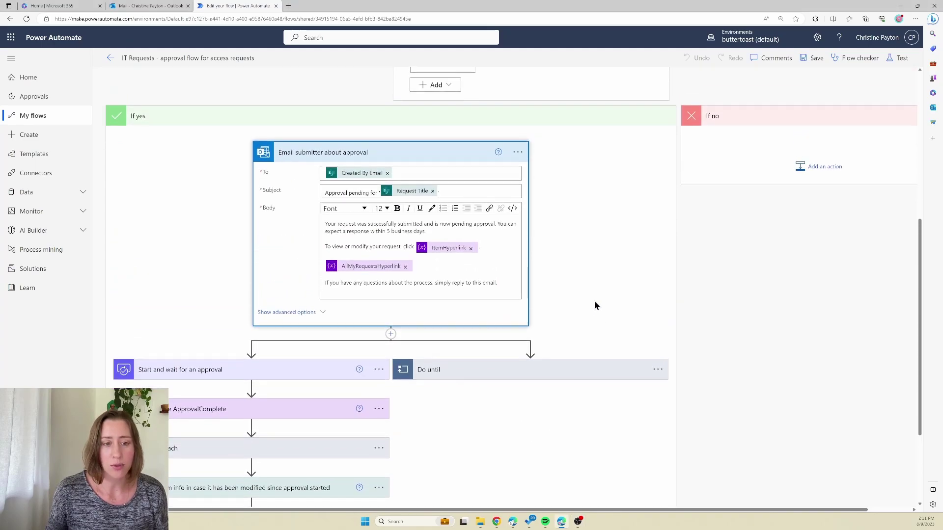
click(280, 313)
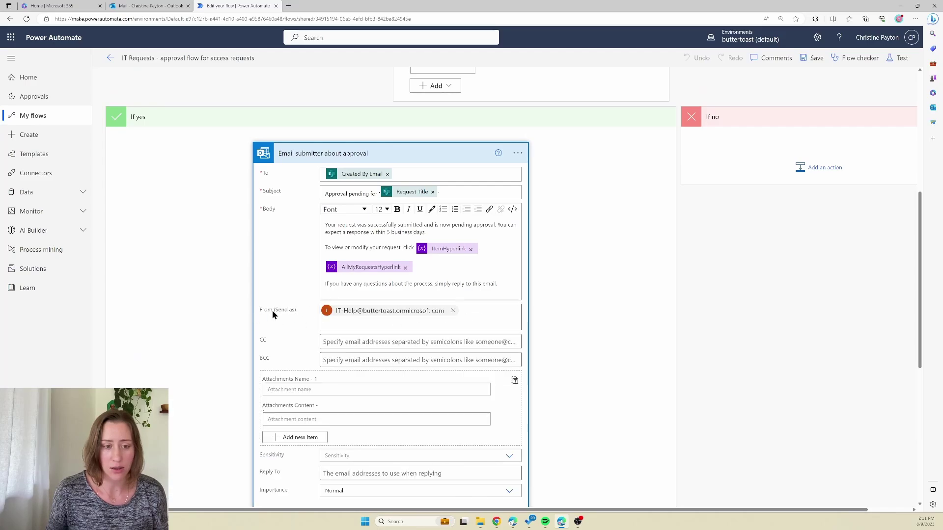
click(476, 319)
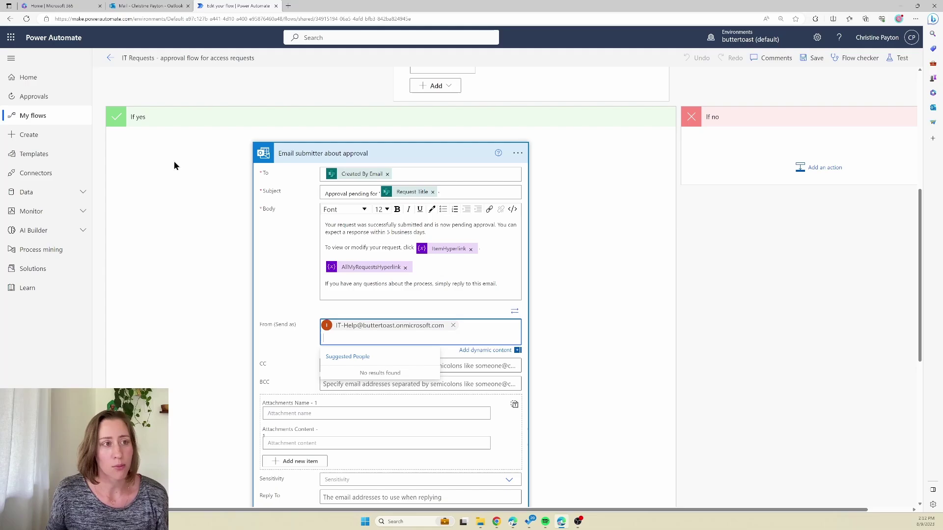
click(169, 84)
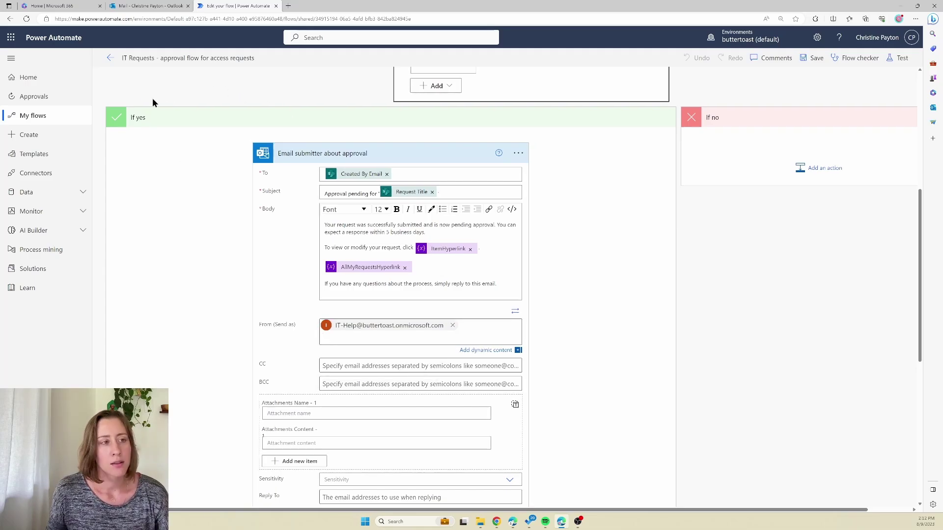
Step: Go from the App launcher to the Microsoft 365 admin center and open Exchange
click(14, 39)
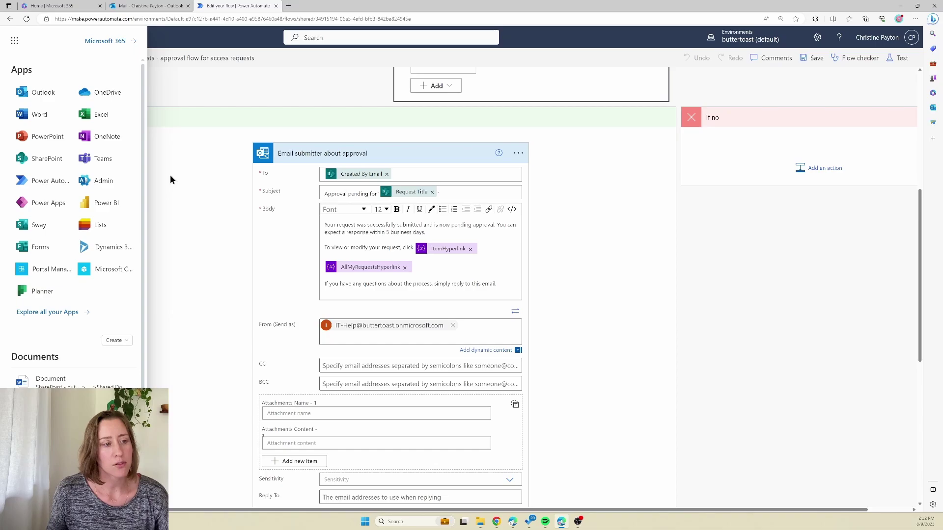
click(97, 180)
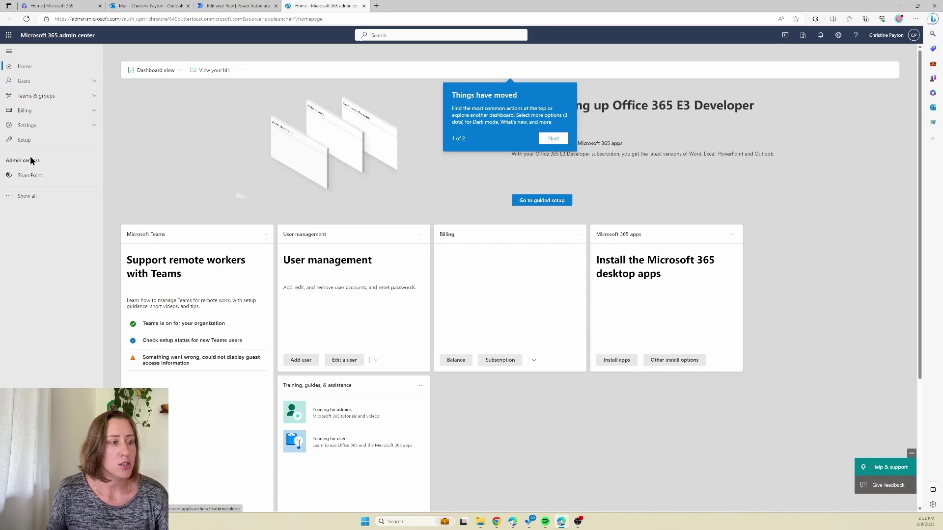
click(25, 196)
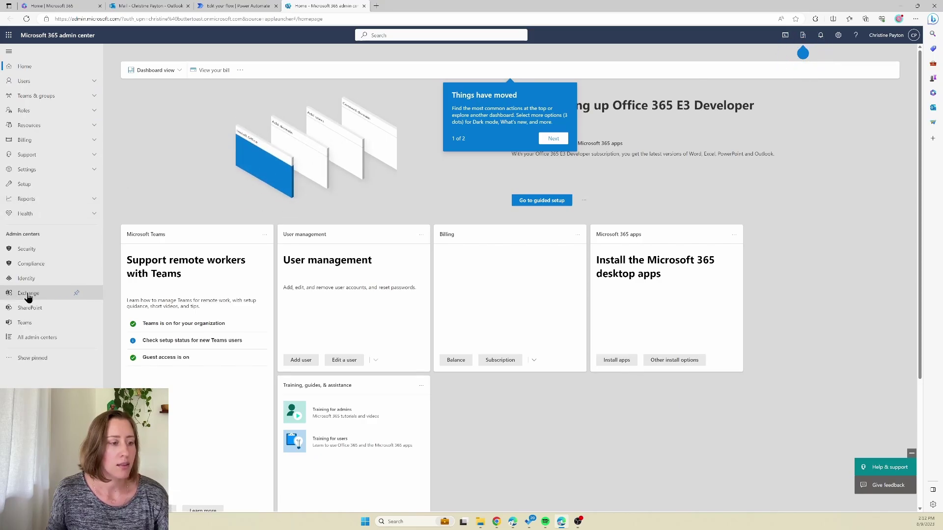
click(28, 293)
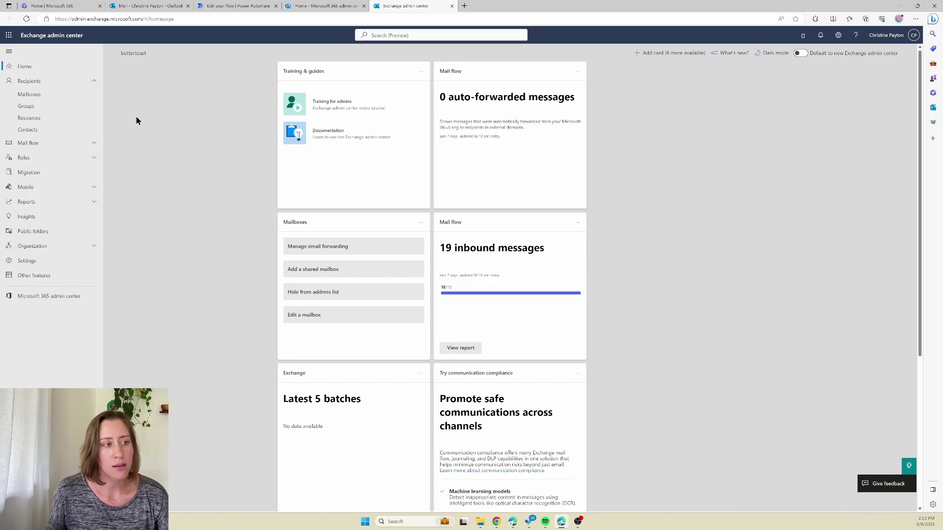
Step: Open the IT Help Desk group from Groups, zoom in, and view its Settings delegates
click(43, 109)
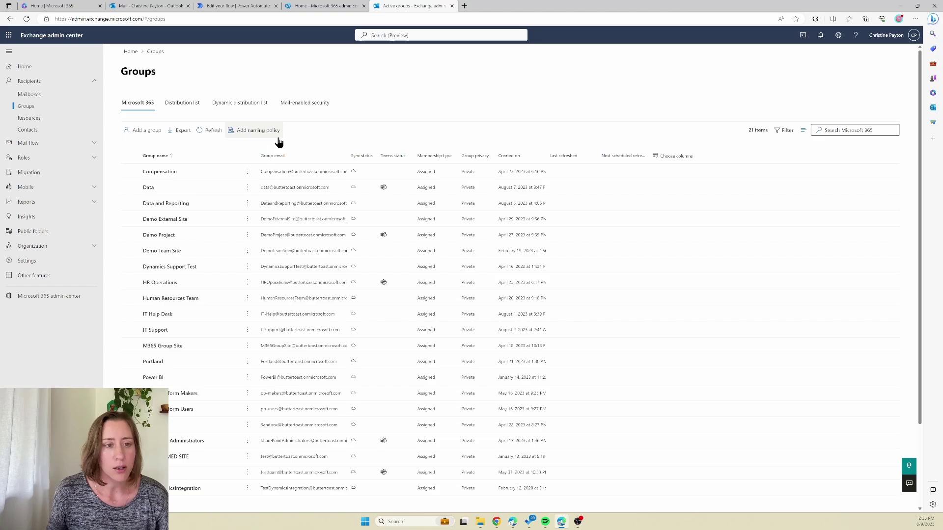
click(156, 318)
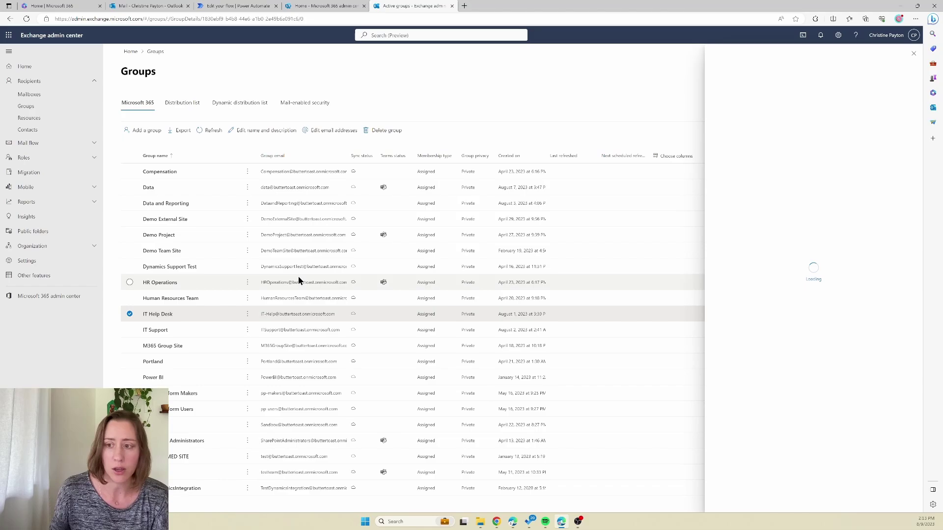
key(ctrl+plus)
key(ctrl+plus)
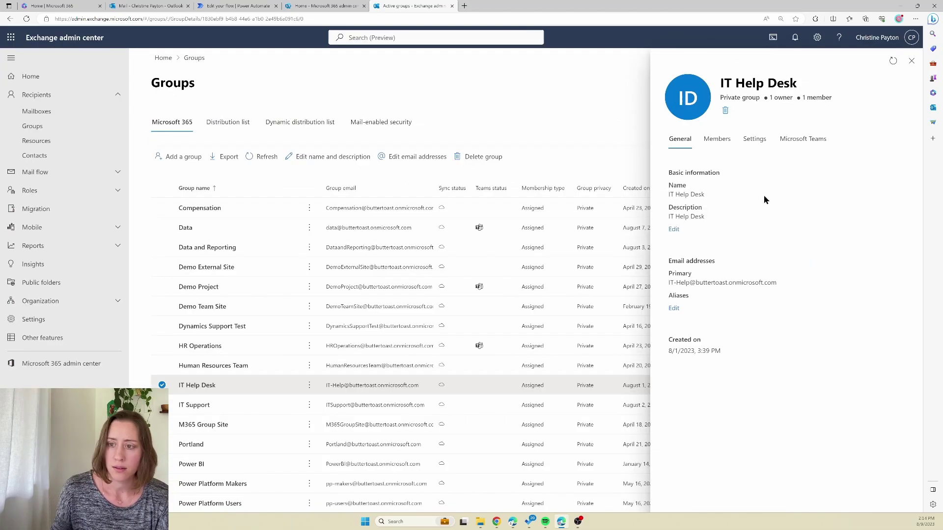
click(754, 139)
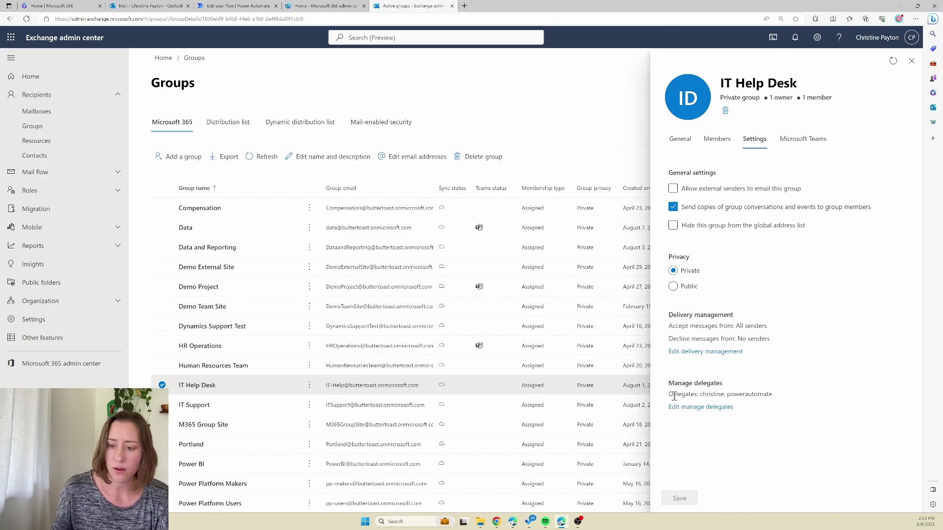
drag(674, 383, 720, 387)
click(716, 392)
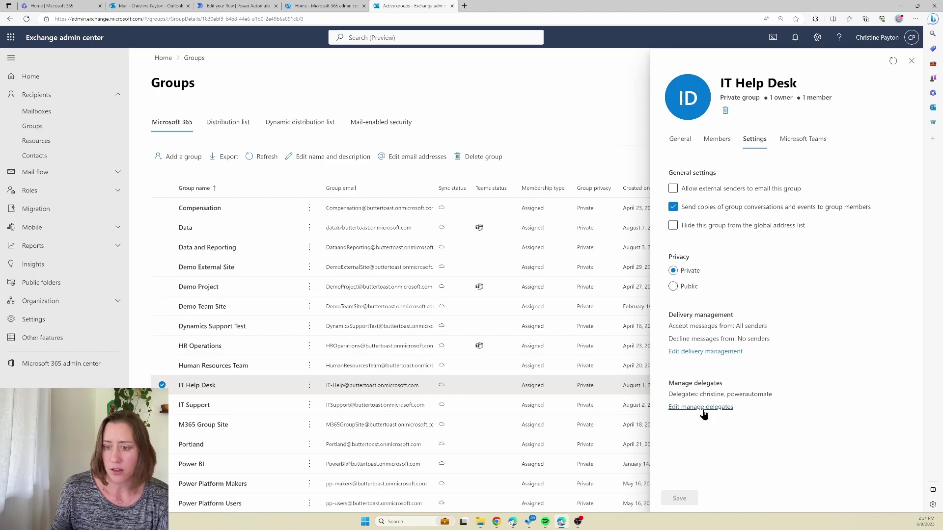
Step: Open IT Help Desk's Edit delegates pane, review Send as, and start a delegate search
click(687, 408)
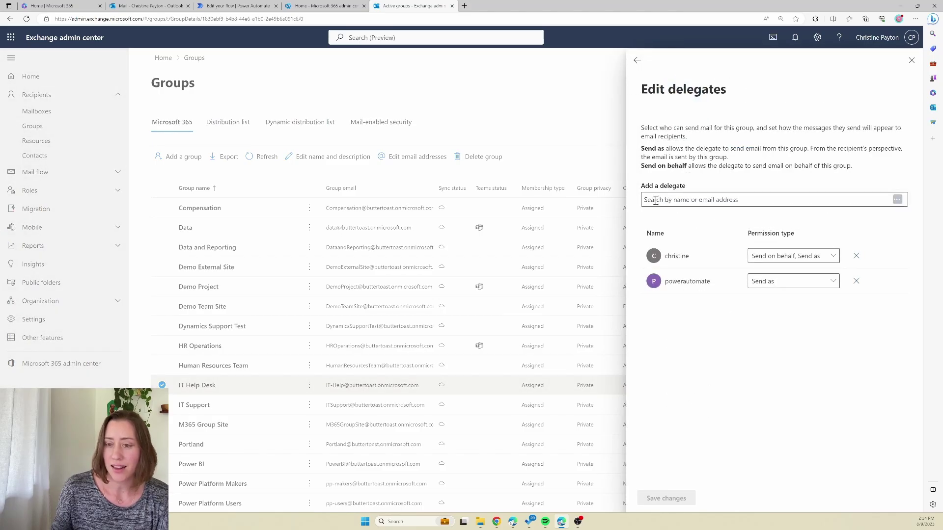
drag(648, 148, 703, 168)
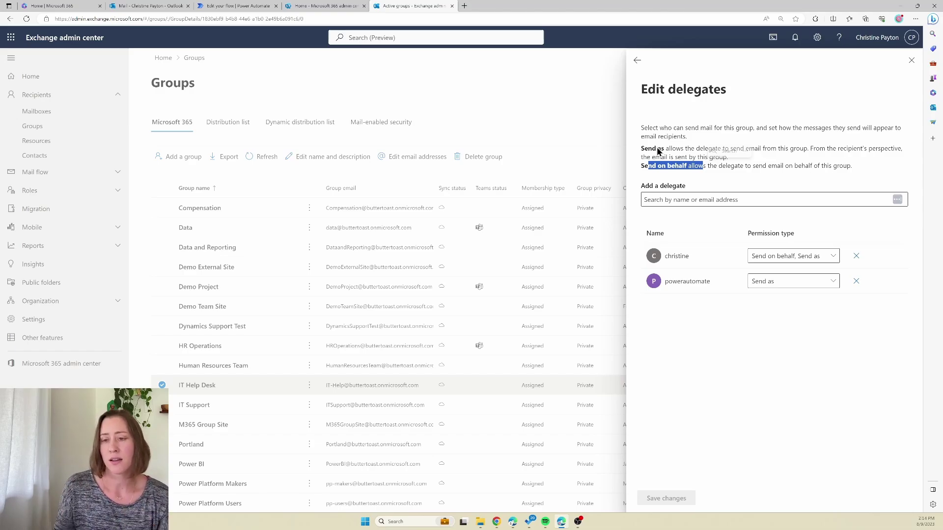
click(710, 166)
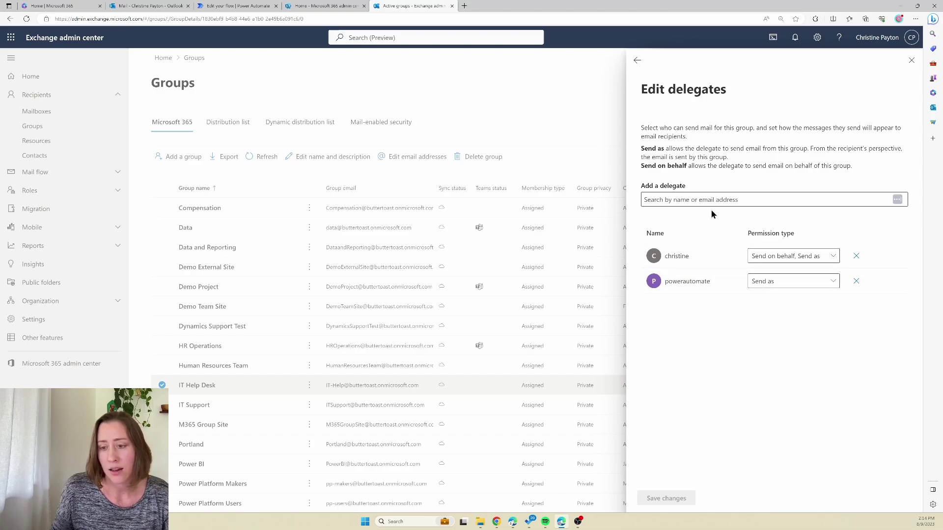
click(724, 200)
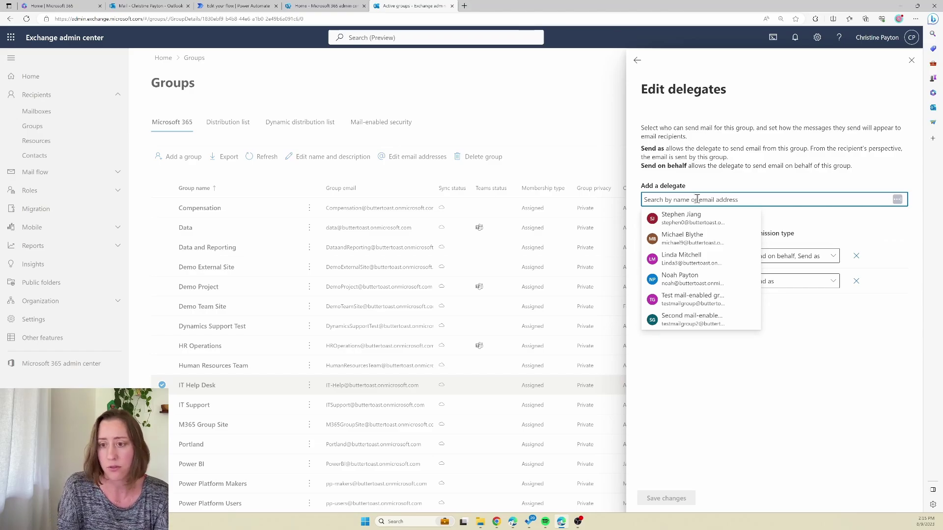
Step: Clear the delegate search, check an existing delegate's permissions, and close Edit delegates unsaved
key(Escape)
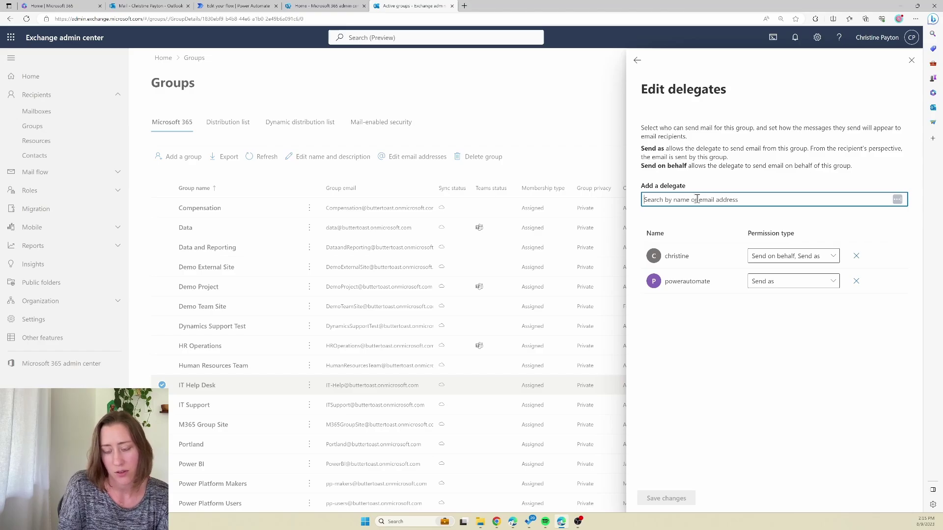
text(i)
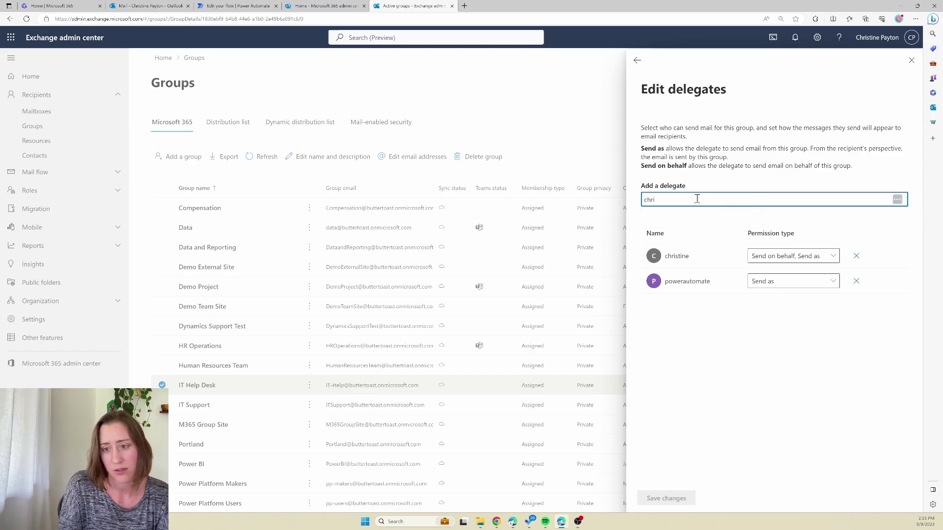
text(sti)
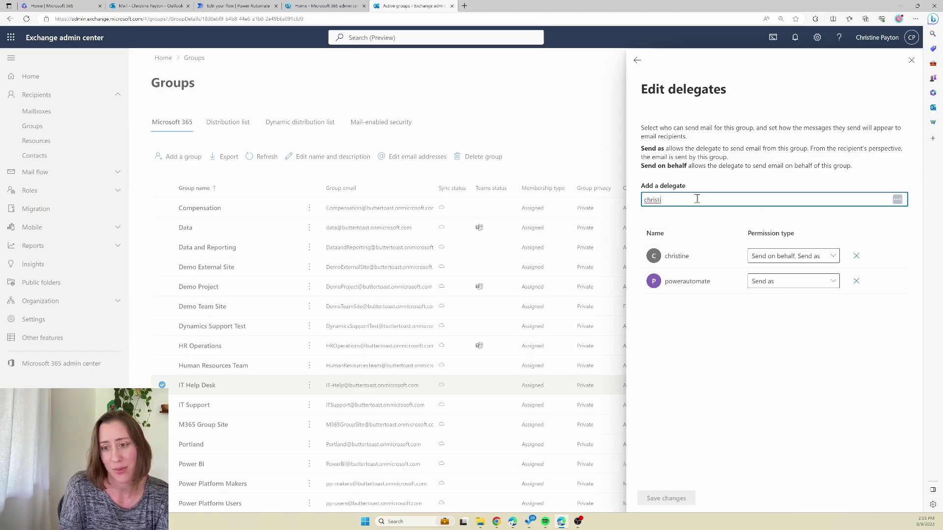
key(BackSpace)
key(BackSpace)
key(BackSpace)
key(BackSpace)
key(BackSpace)
key(BackSpace)
key(BackSpace)
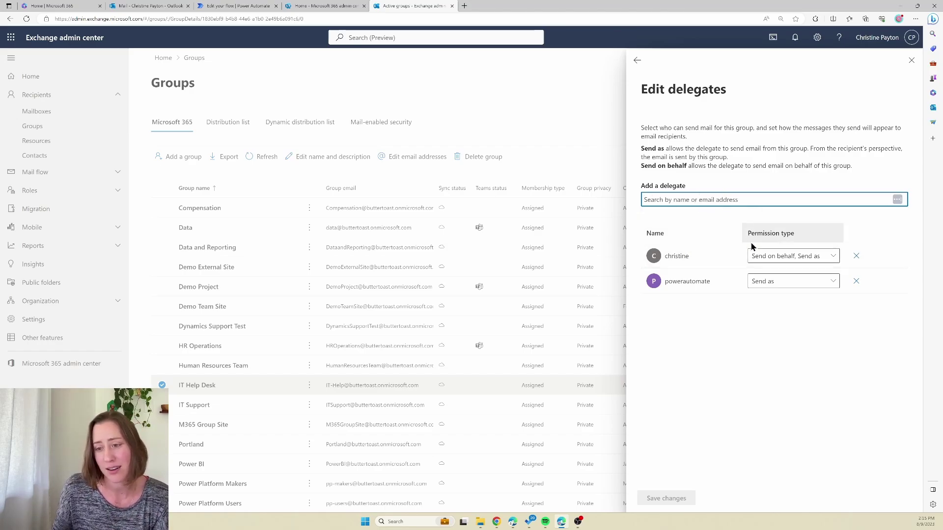
click(811, 259)
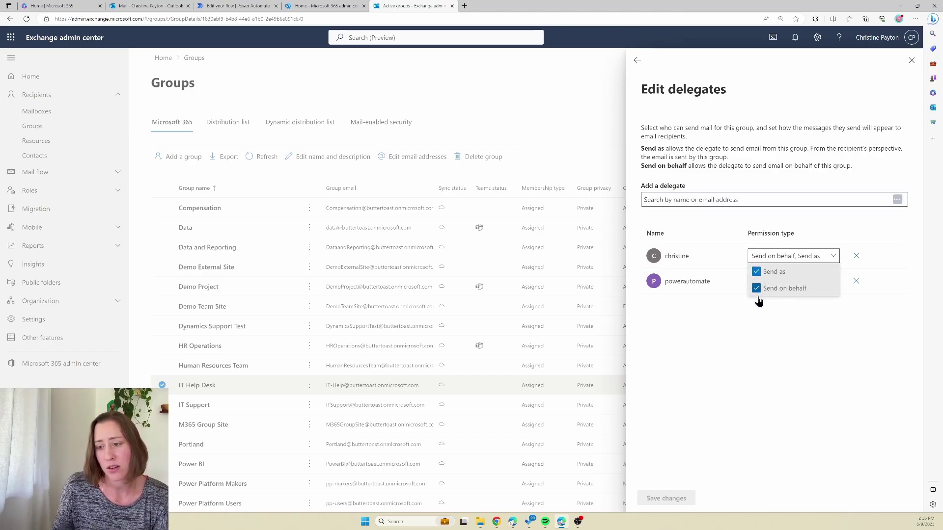
click(825, 216)
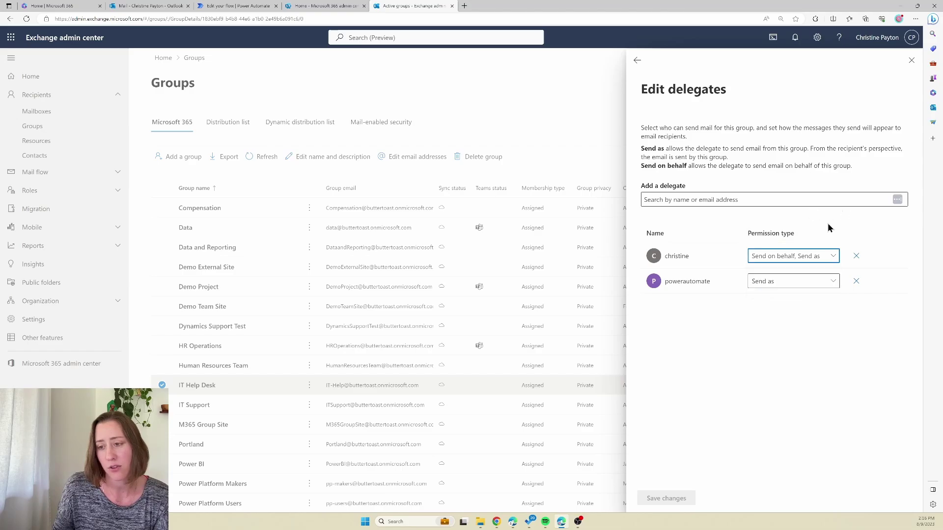
click(672, 497)
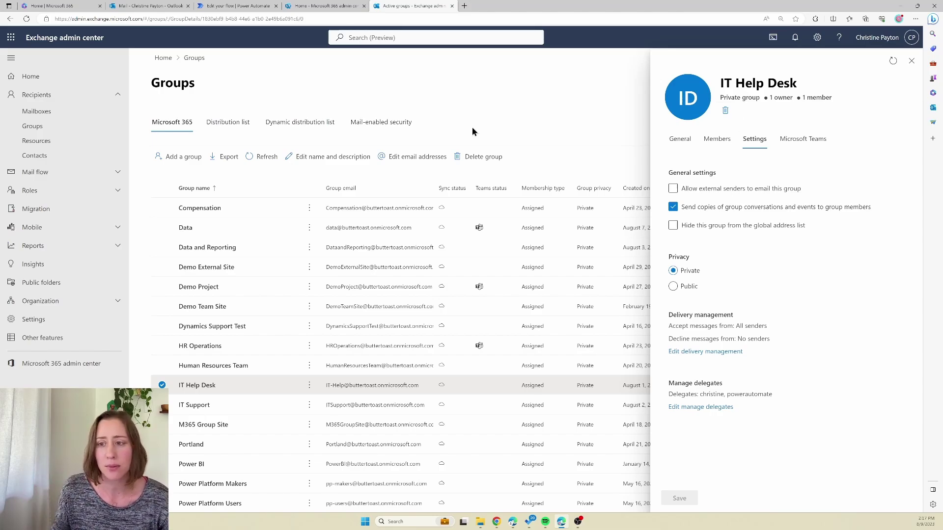
Step: Switch through the admin center and Power Automate tabs to the Outlook inbox
click(323, 7)
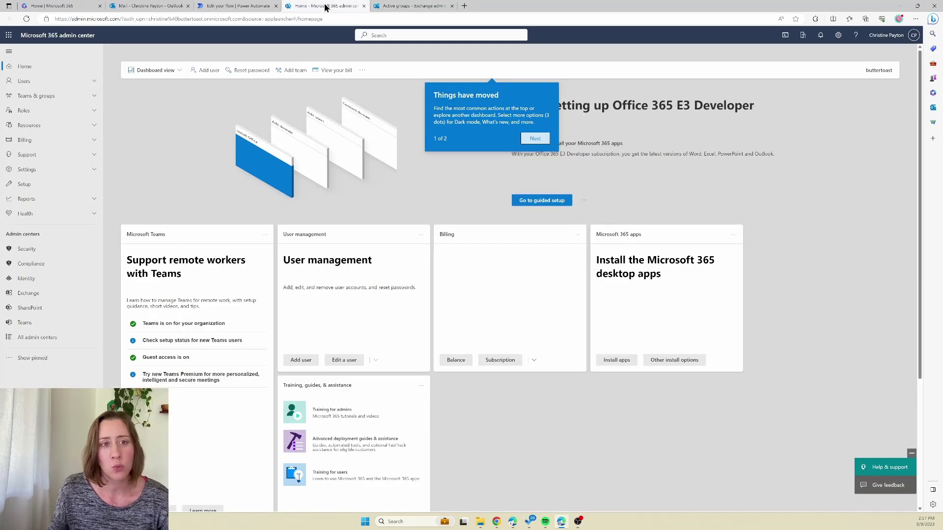
click(219, 6)
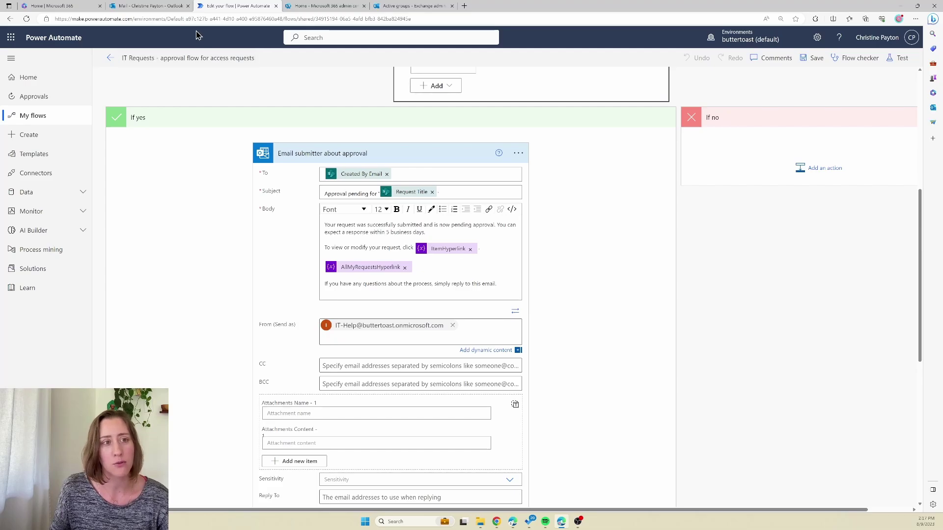
click(149, 8)
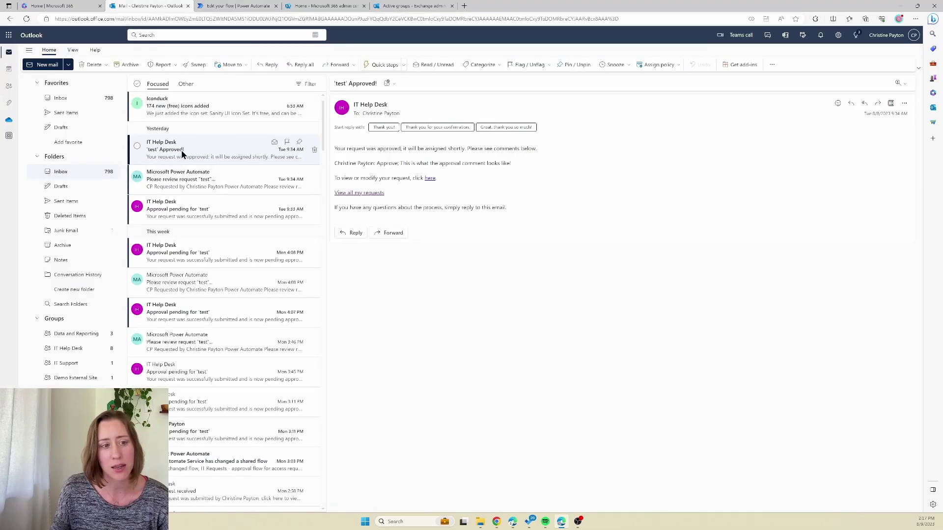
Step: Check the sender's contact card on the 'test' Approved! email from IT Help Desk
click(383, 109)
click(607, 182)
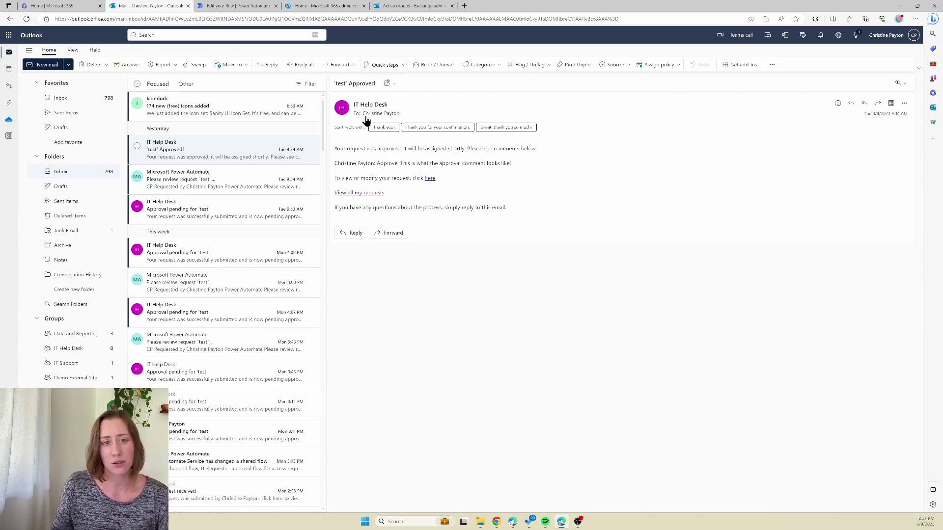
mouse_move(373, 120)
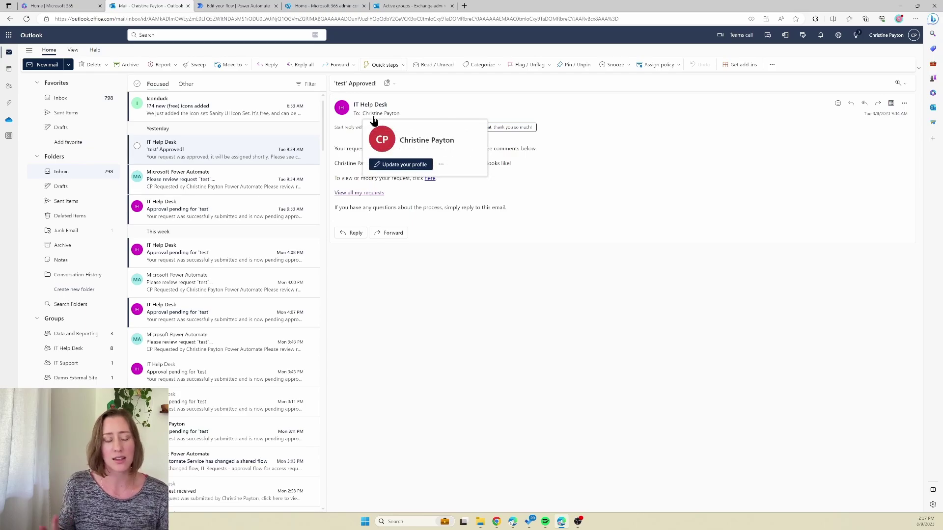